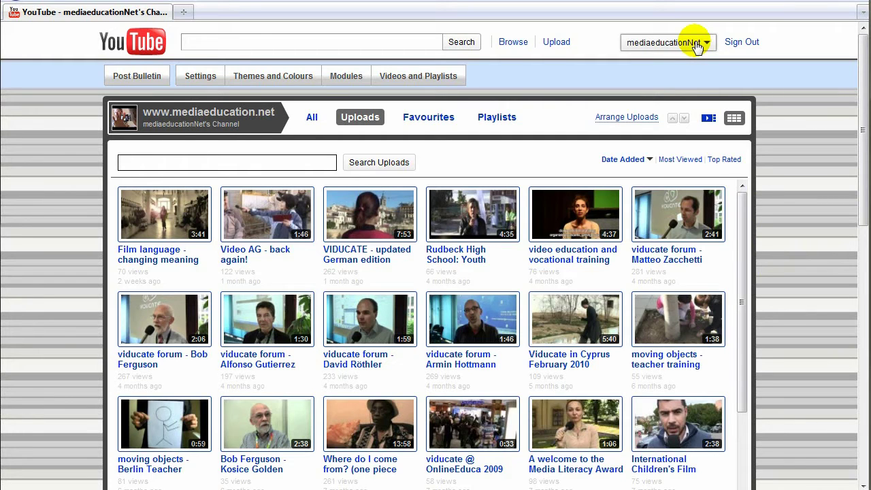
Go to My Videos from the account menu to list the uploaded videos
left_click(697, 46)
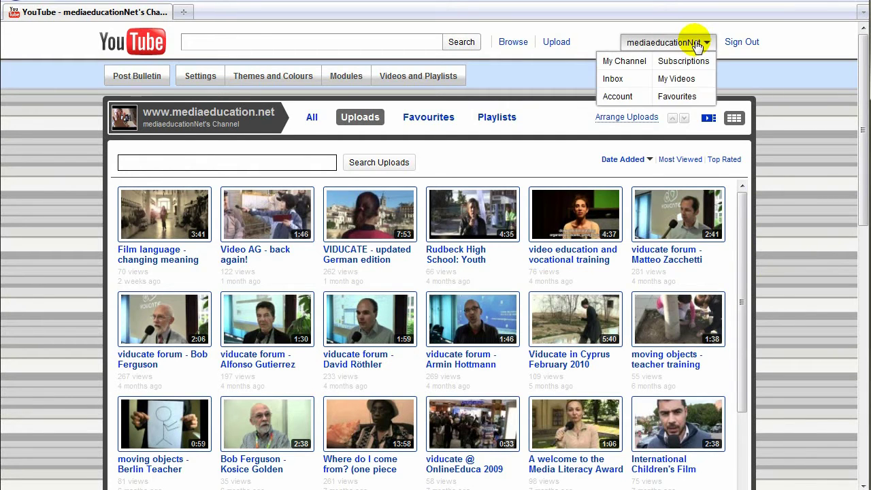
left_click(683, 82)
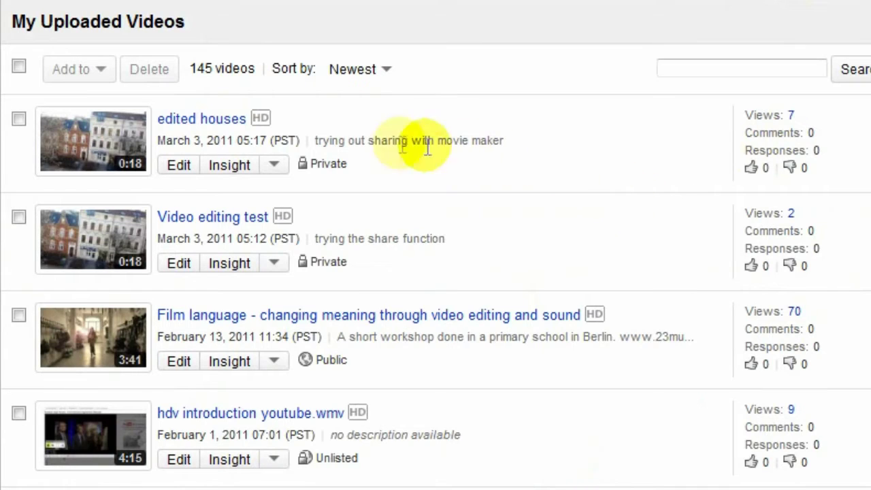
left_click(181, 165)
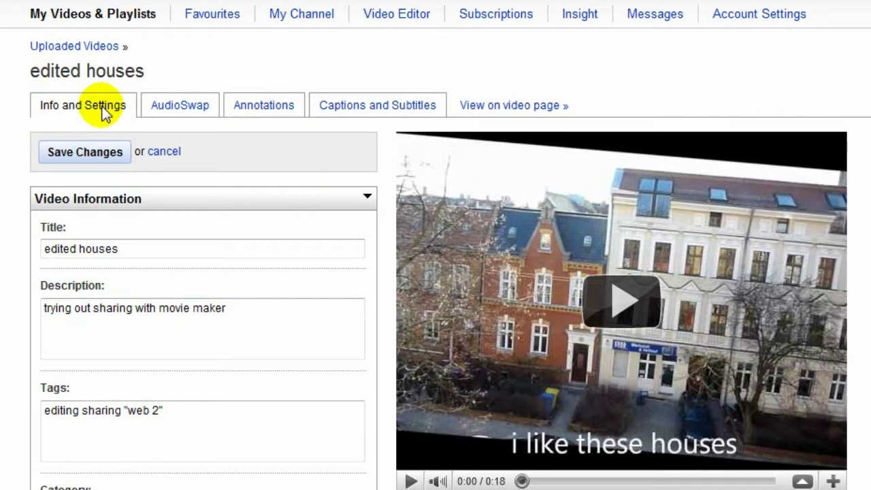
scroll(298, 269, "down", 3)
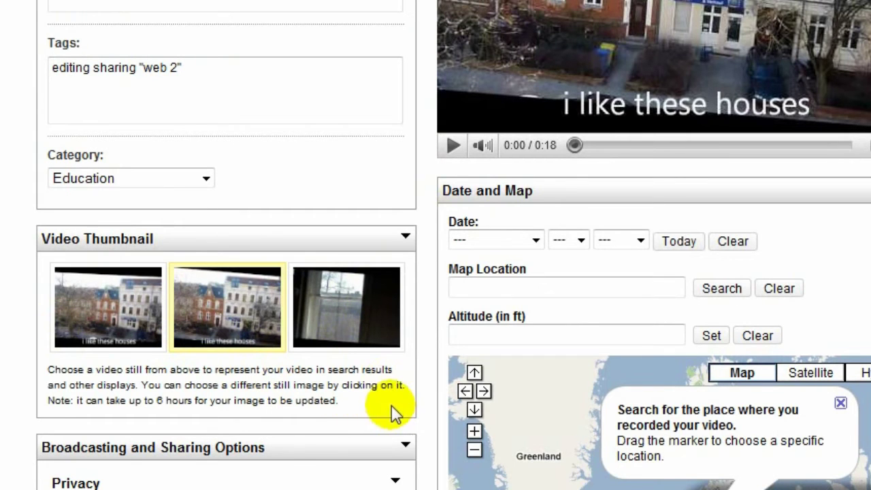
scroll(345, 406, "down", 5)
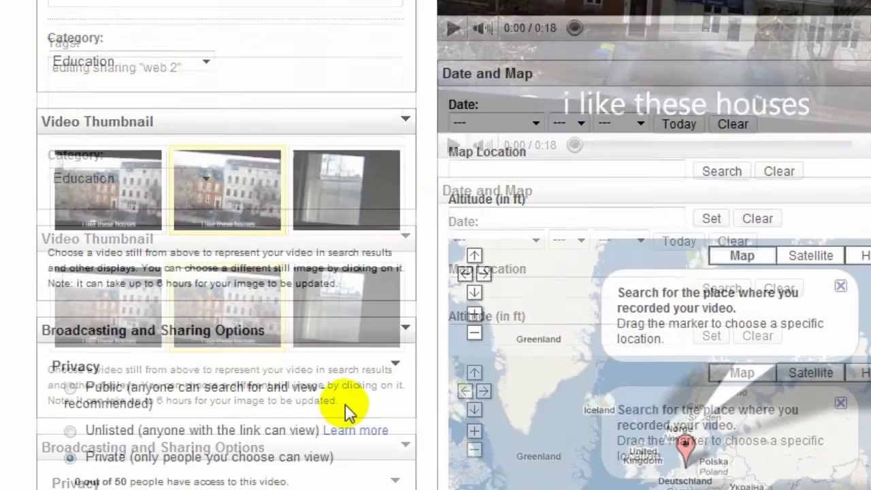
scroll(393, 447, "down", 2)
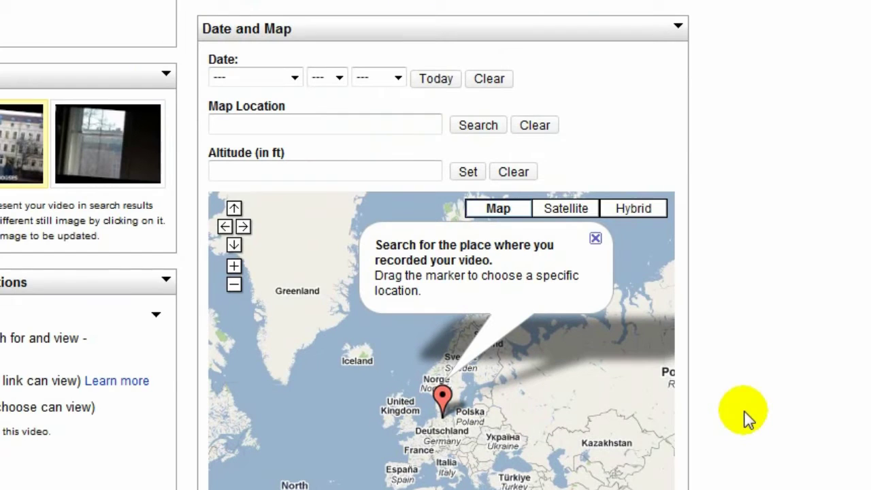
Set the video's recording date to March 3, 2011
left_click(291, 78)
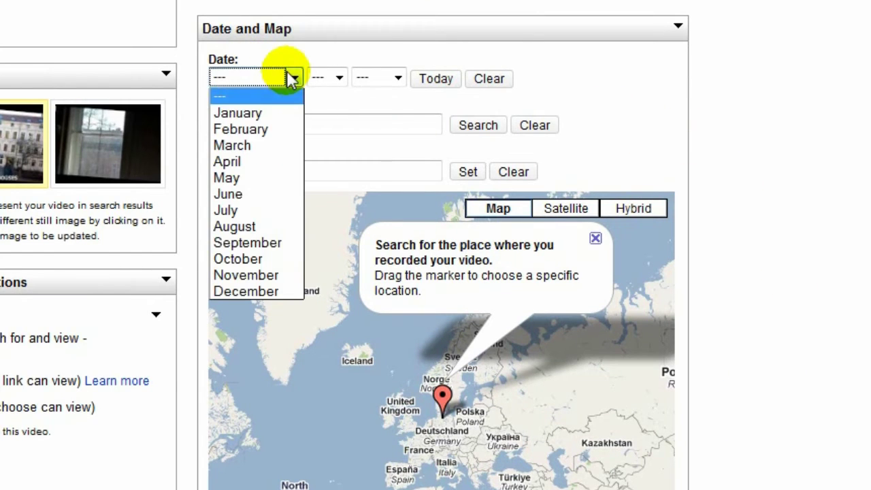
left_click(272, 145)
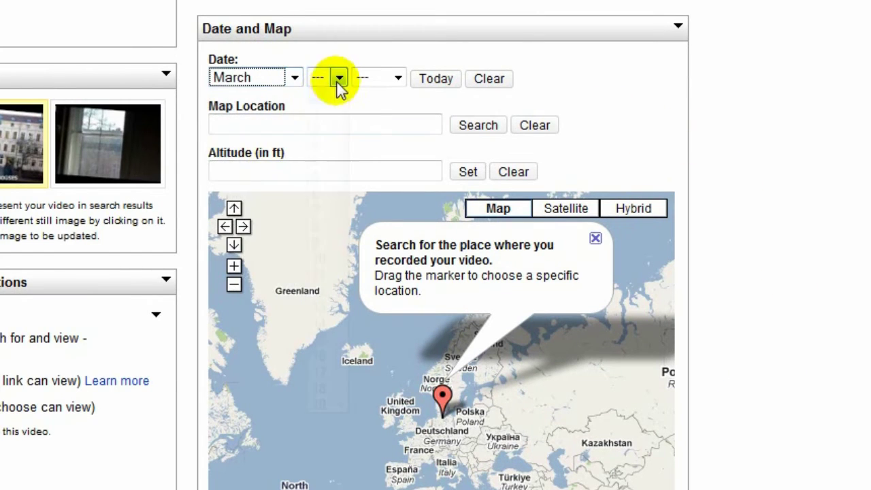
left_click(338, 77)
left_click(320, 143)
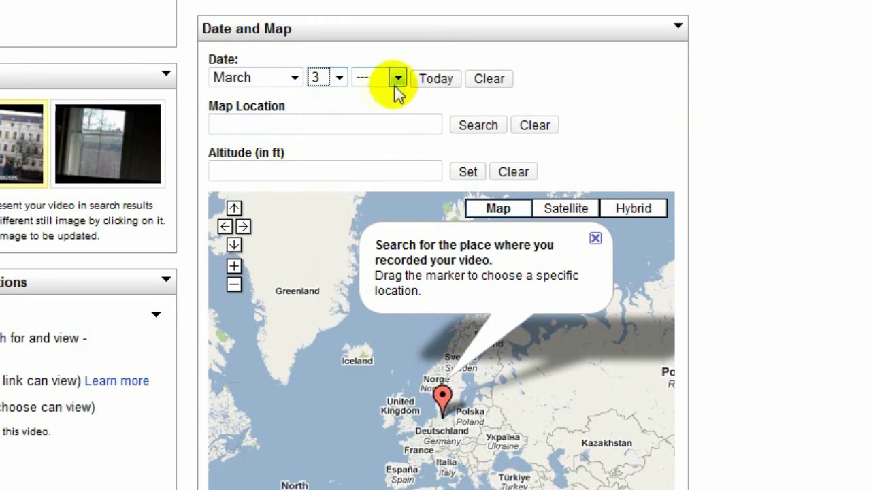
left_click(395, 83)
Set the map location to '12437 berlin' and search for it
left_click(369, 112)
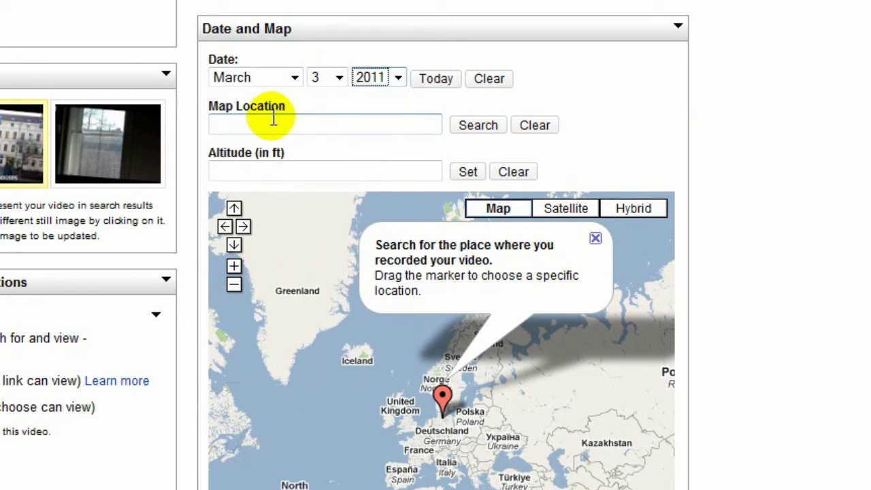
left_click(273, 118)
type("1243")
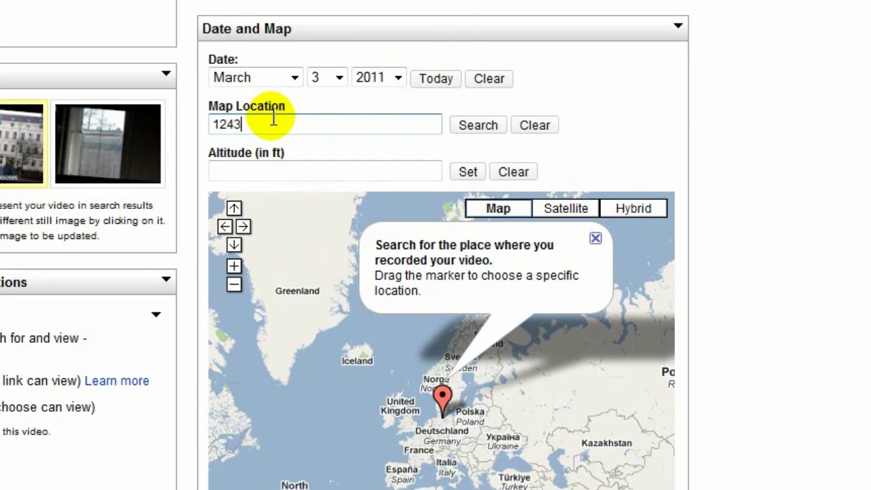
type("7 berlin")
left_click(476, 126)
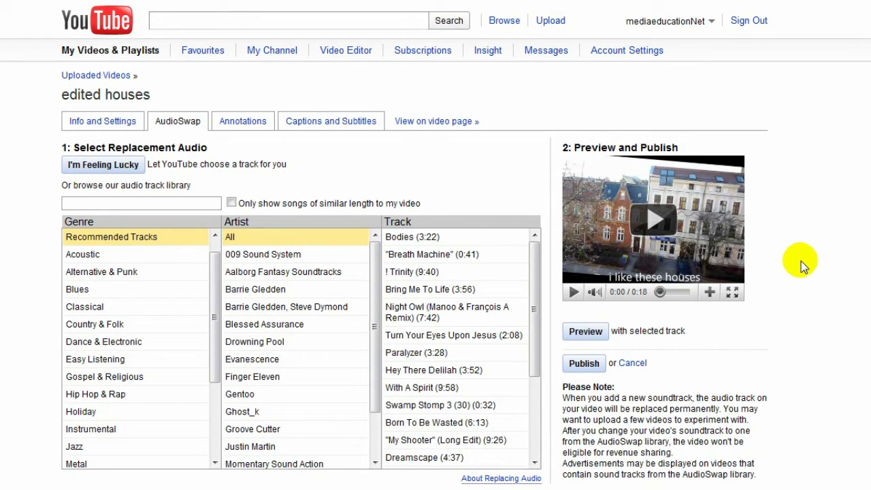
Choose the Acoustic track Red Moon, preview it with the video, then pause
left_click(92, 262)
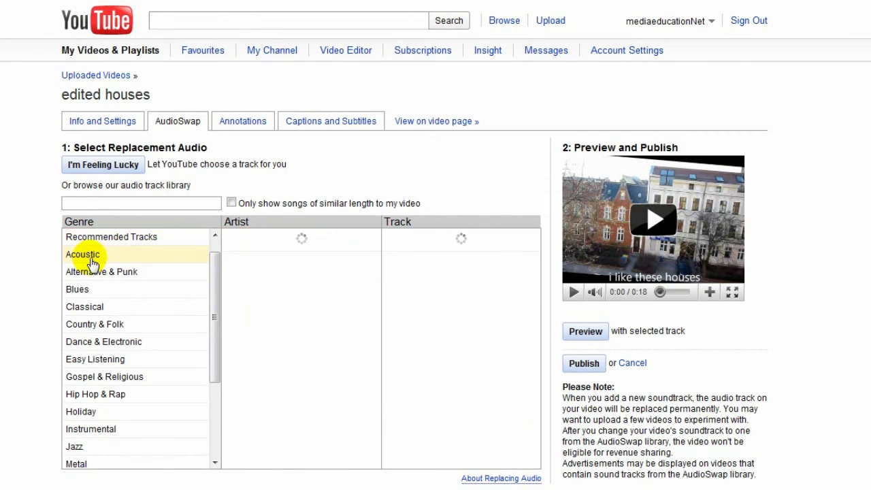
left_click(252, 273)
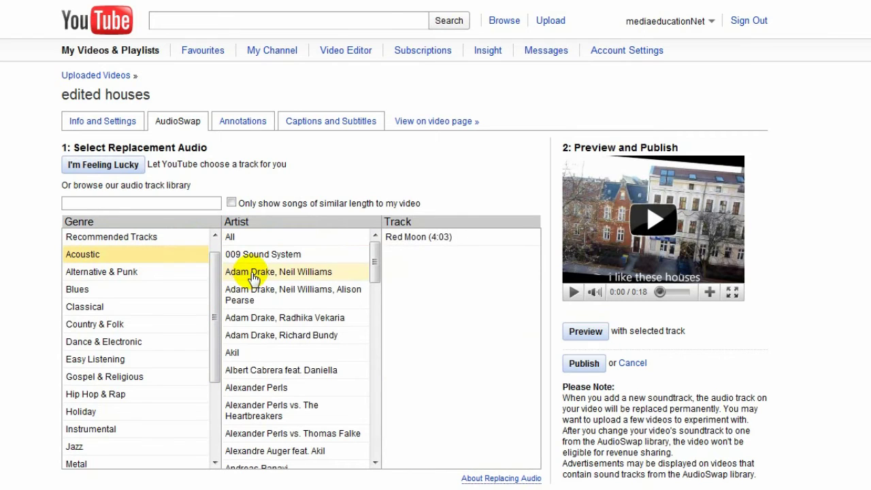
left_click(414, 239)
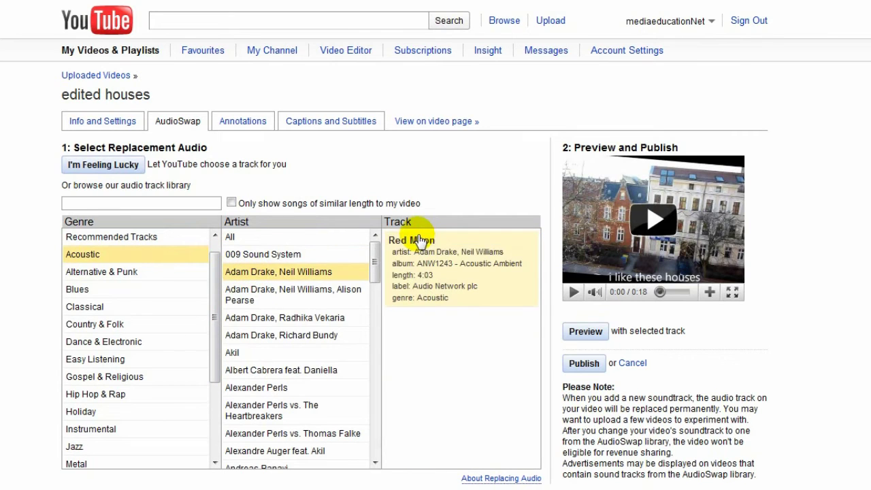
left_click(586, 334)
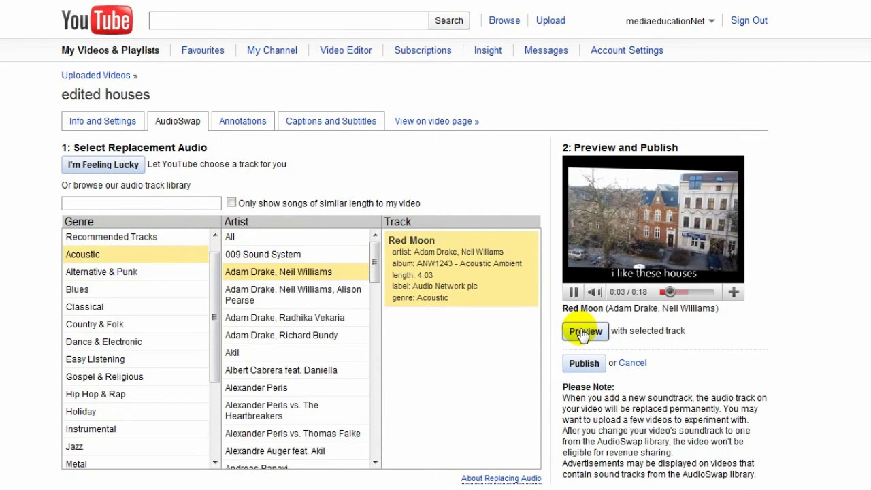
left_click(572, 293)
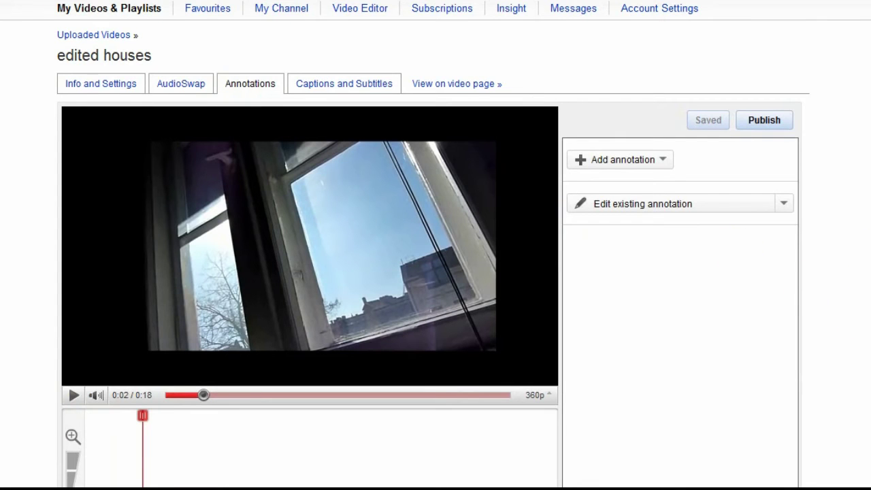
Add a speech bubble annotation saying 'hello' with its tail pointing at the window
scroll(436, 272, "down", 2)
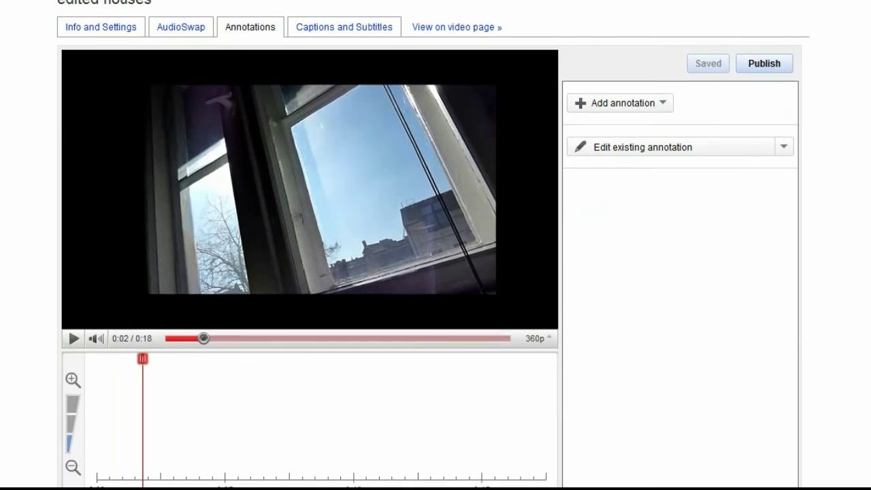
left_click(662, 96)
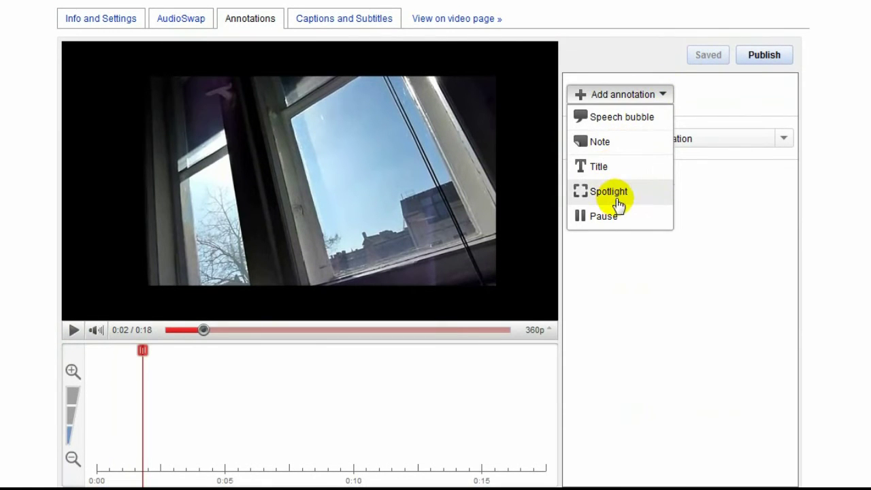
left_click(606, 122)
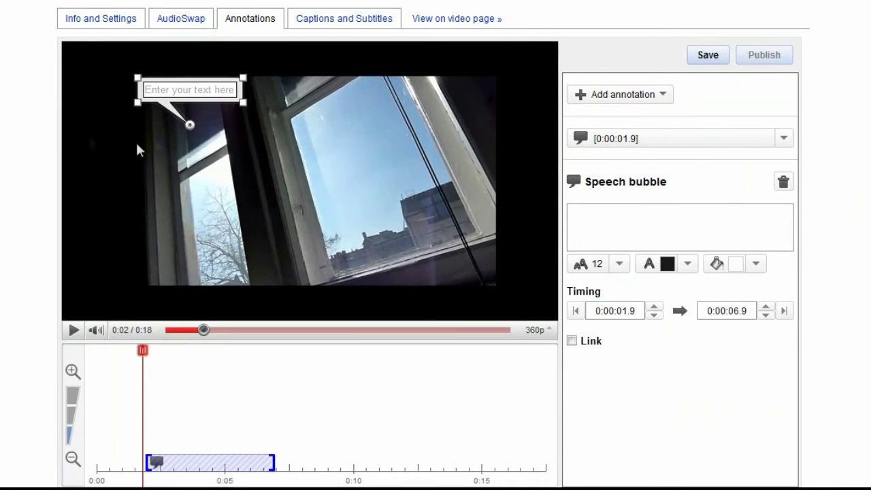
left_click_drag(190, 128, 299, 194)
left_click(156, 87)
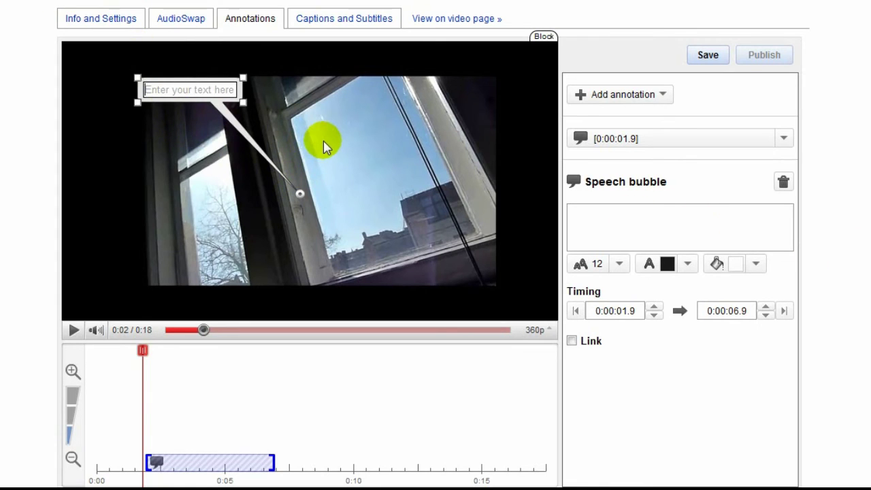
type("hello")
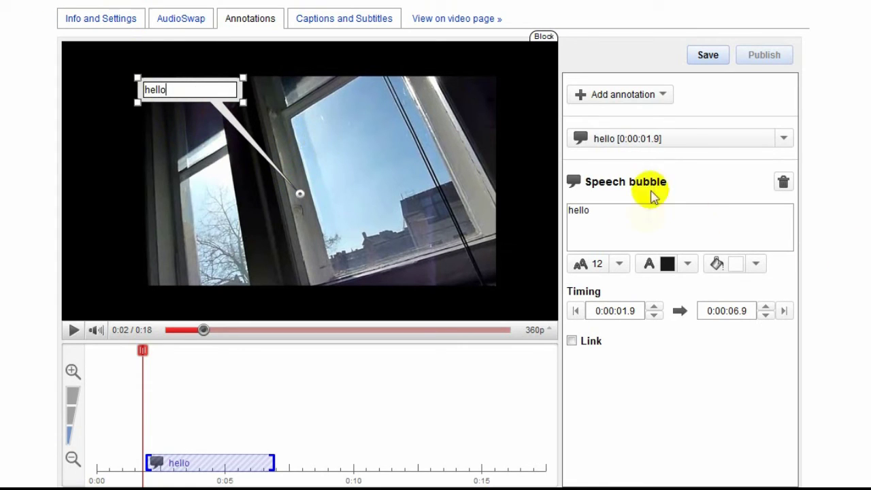
Style the bubble with text size 15, pink text and a dark blue background
left_click(618, 265)
left_click(593, 302)
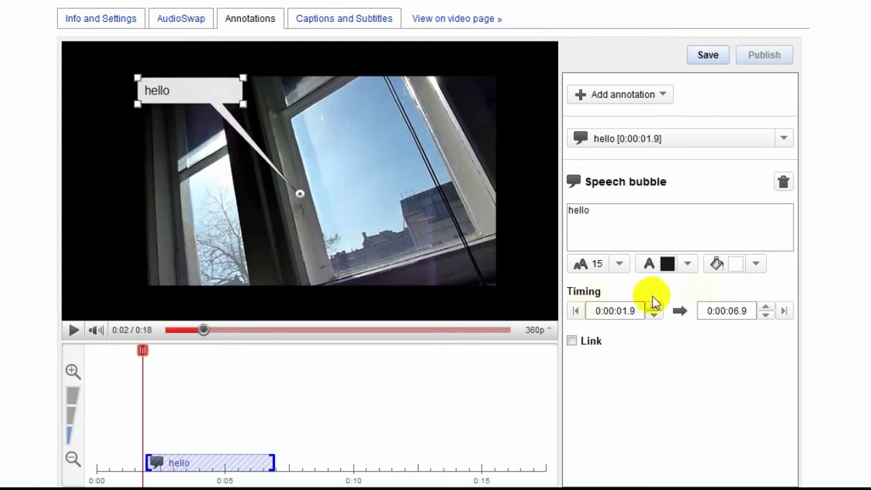
left_click(688, 264)
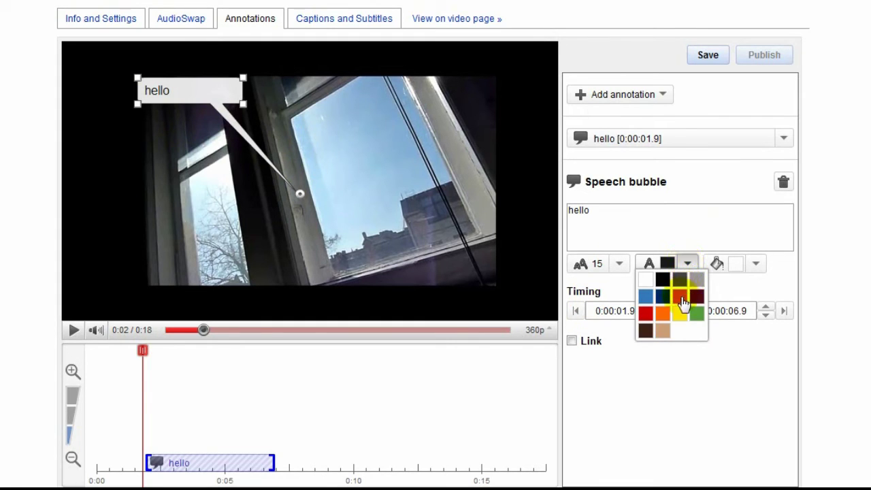
left_click(681, 297)
left_click(754, 263)
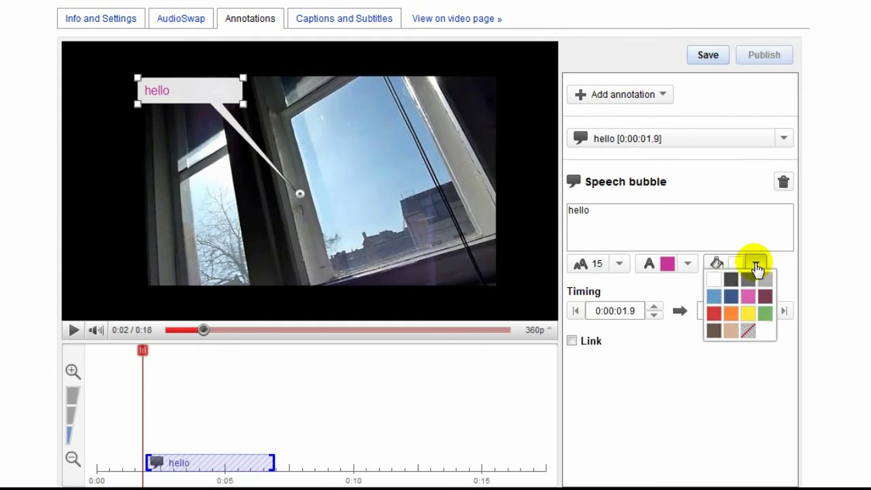
left_click(731, 297)
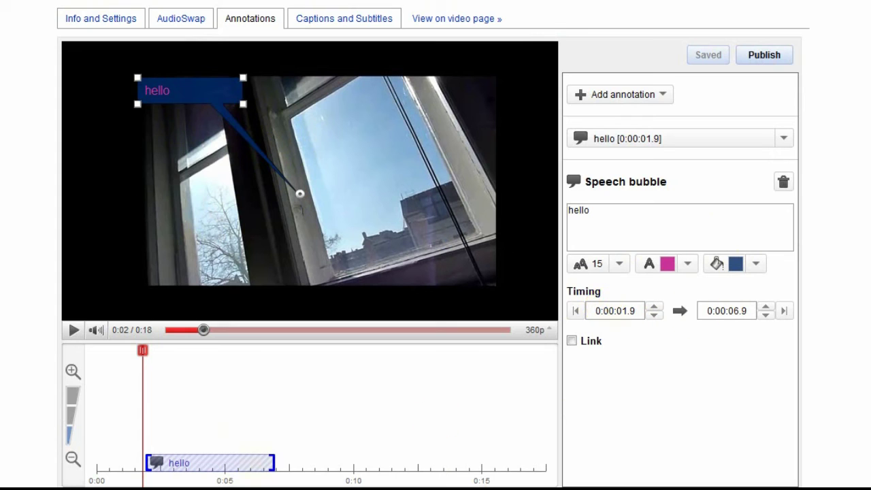
Extend the annotation to end at 0:10.3, then delete the hello bubble
left_click_drag(273, 462, 360, 463)
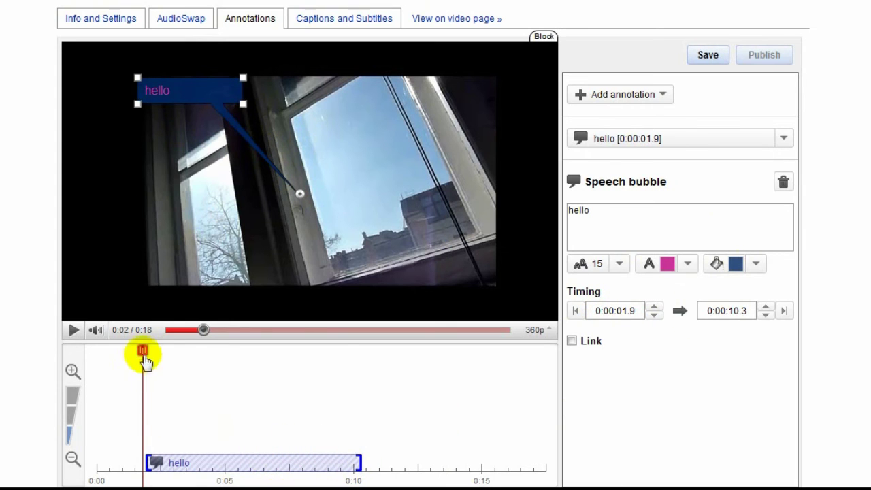
left_click_drag(144, 357, 238, 368)
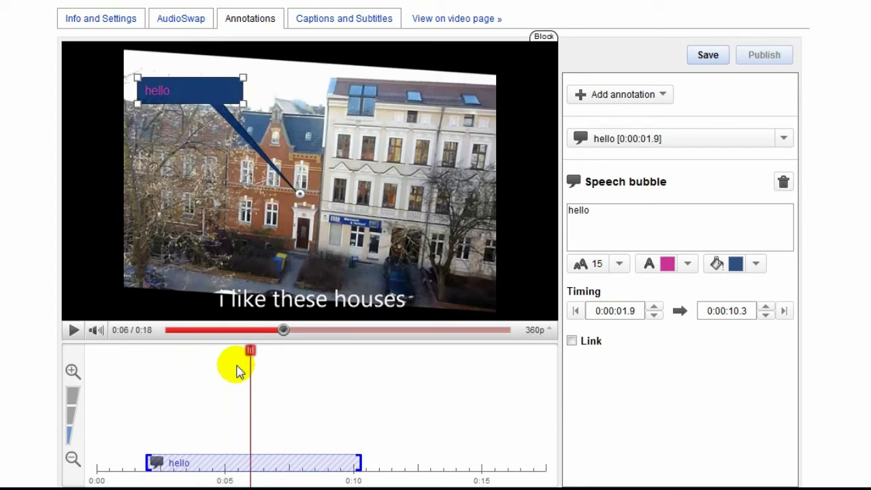
left_click(784, 182)
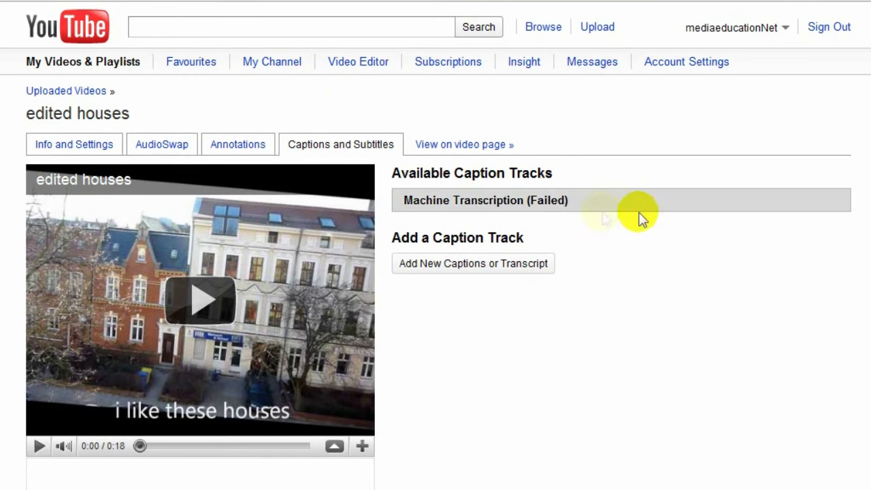
Open the Add New Captions or Transcript form for 'edited houses'
left_click(467, 270)
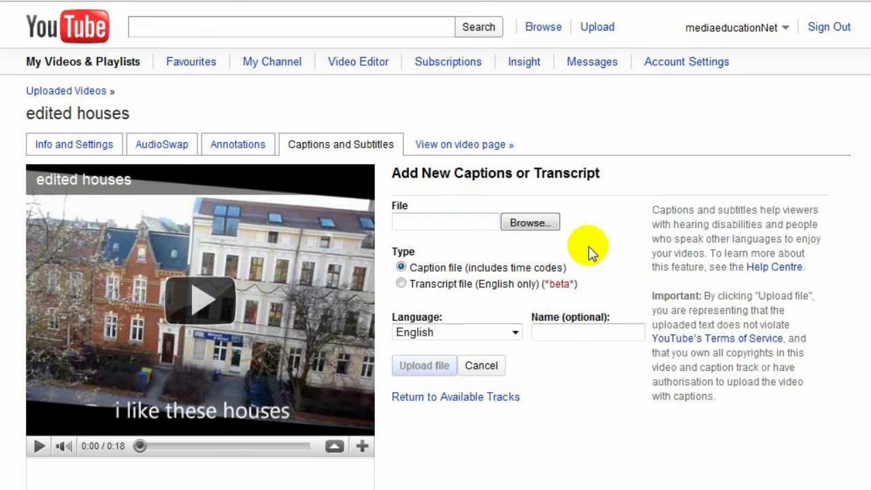